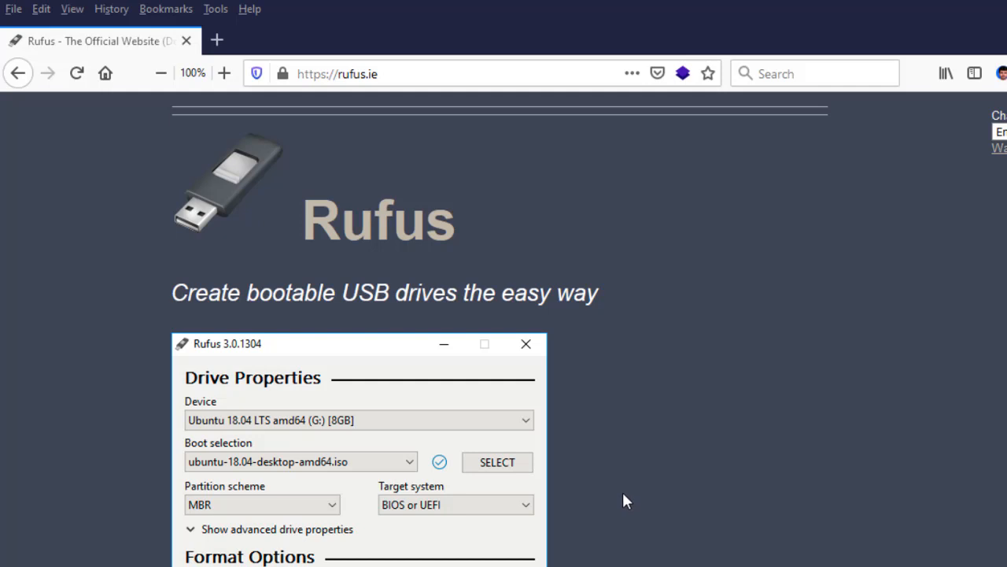
Download the Rufus 3.10 installer from the download section of the Rufus website.
left_click_drag(312, 233, 449, 233)
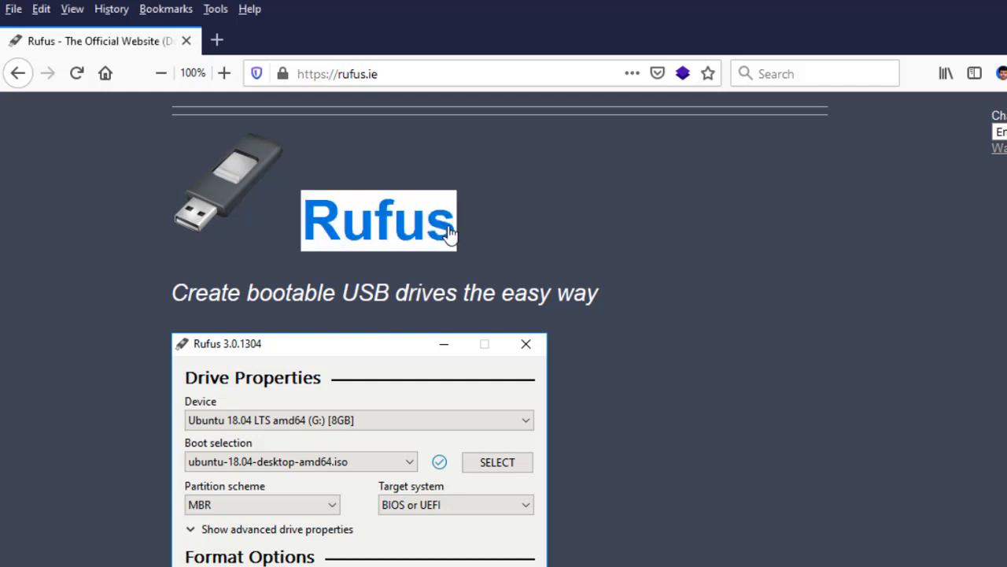
left_click(813, 400)
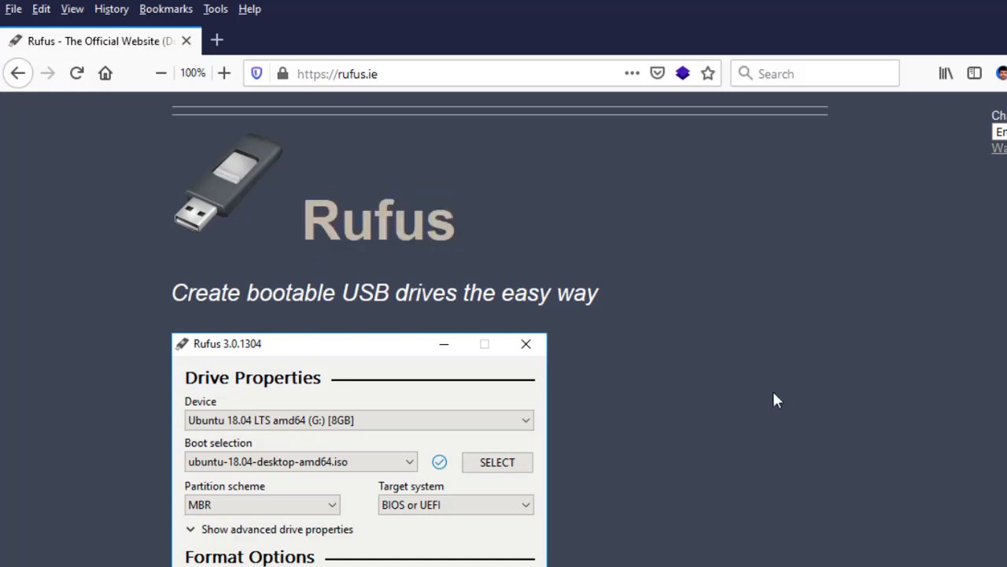
scroll(603, 336, "down", 3)
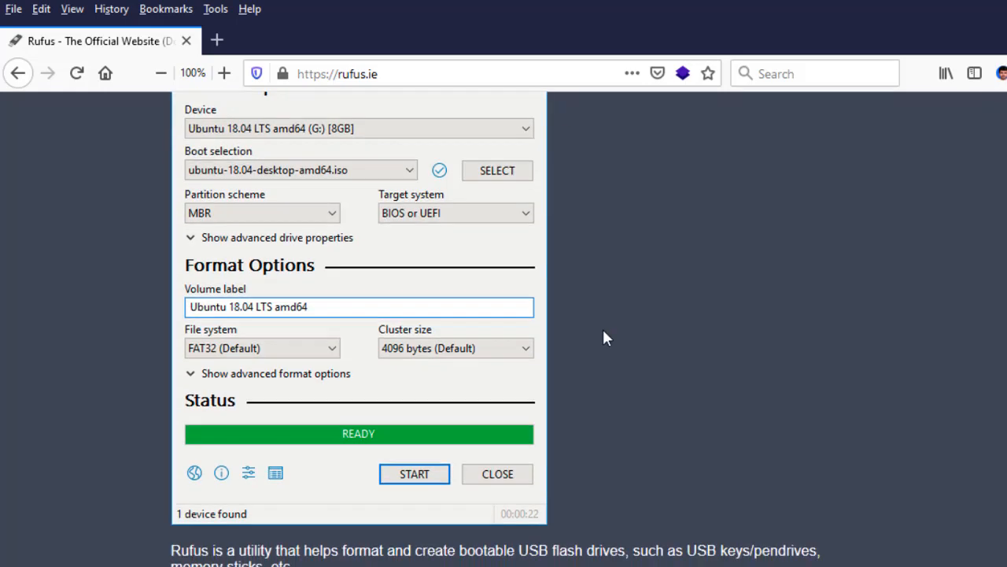
scroll(603, 335, "down", 8)
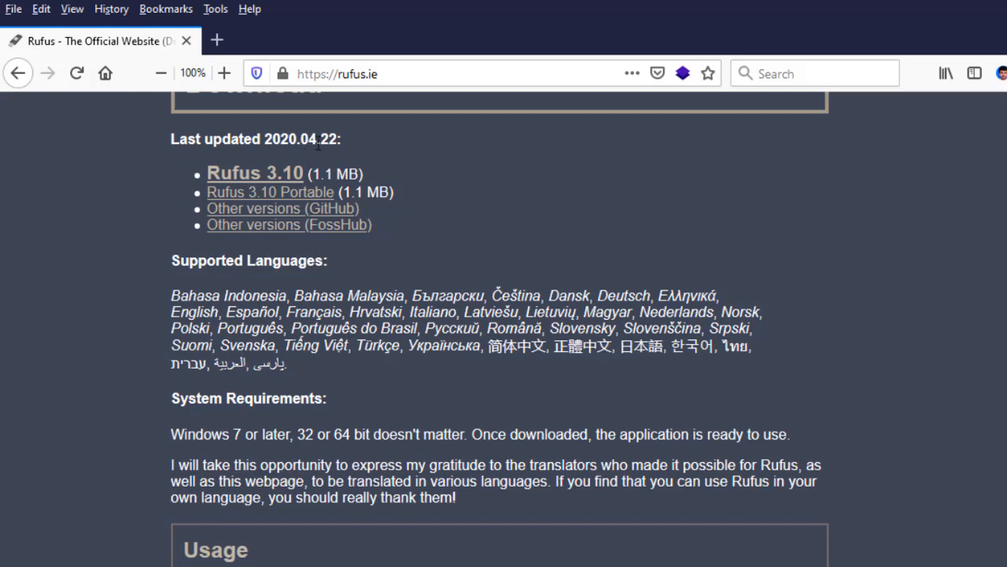
left_click(290, 181)
left_click(620, 397)
scroll(883, 338, "up", 10)
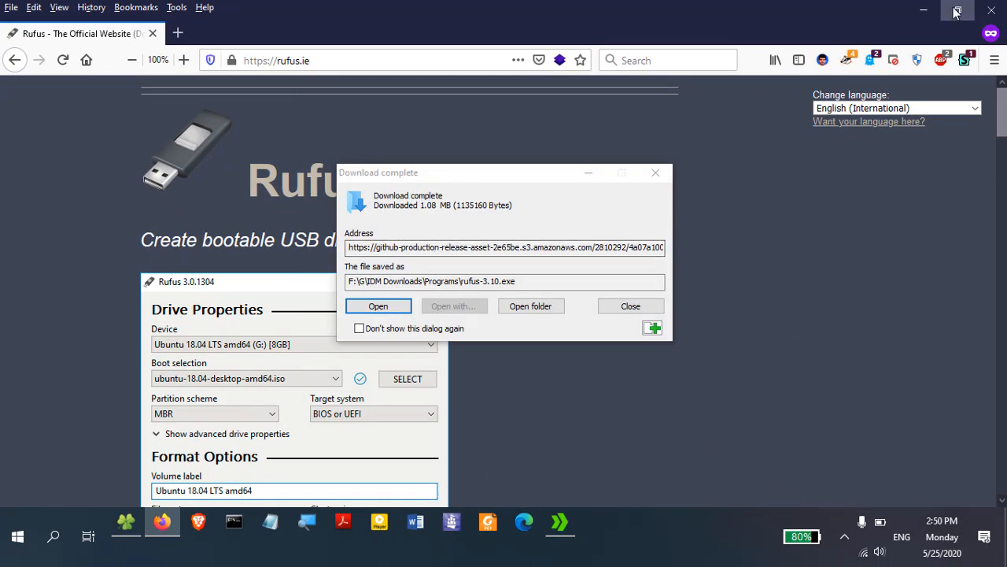
Minimise the browser and run the downloaded rufus-3.10.exe.
left_click(924, 14)
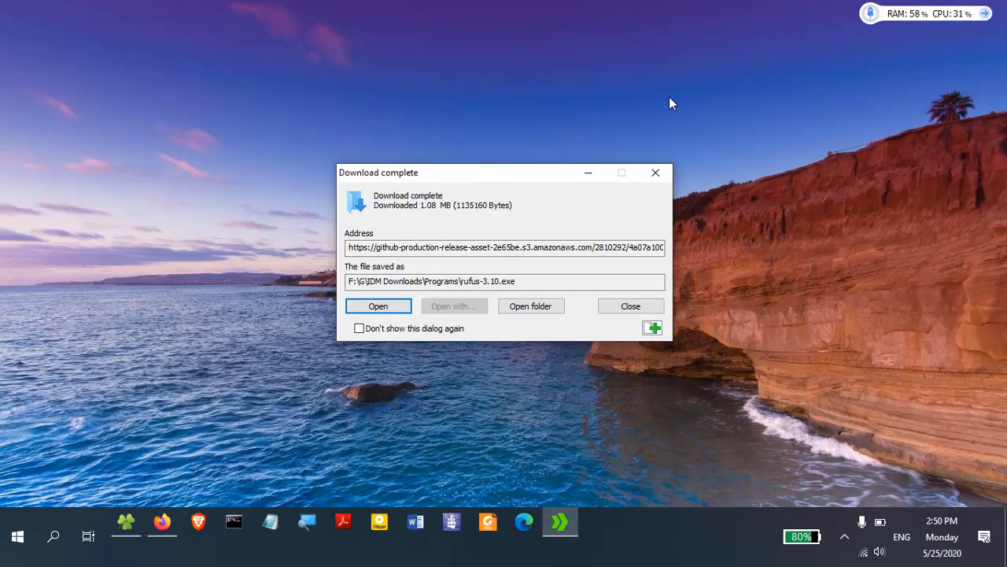
left_click(394, 309)
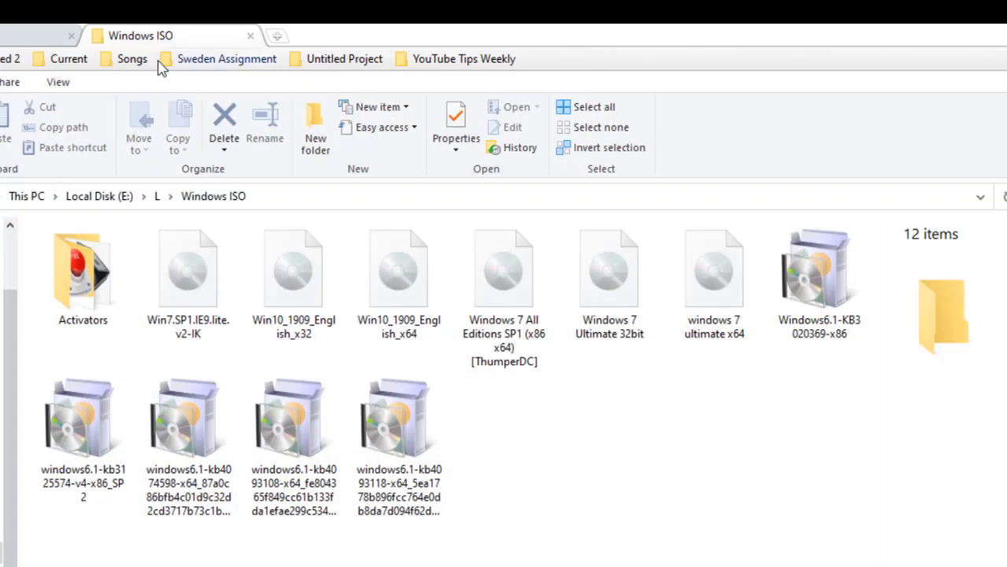
left_click(271, 38)
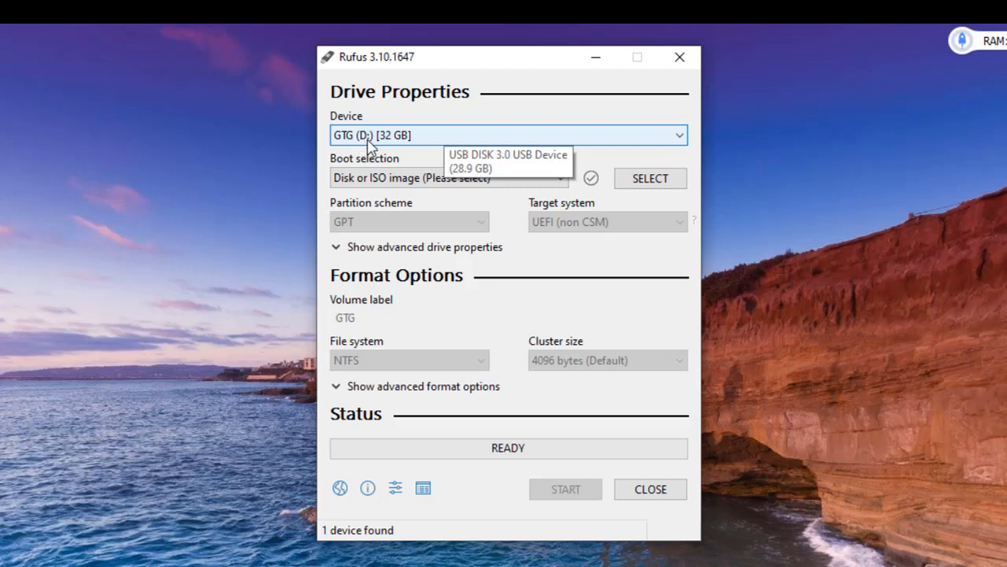
Load the Win10_1909_English_x64 image from E:\L\Windows ISO as the boot selection in Rufus.
left_click_drag(422, 69, 396, 68)
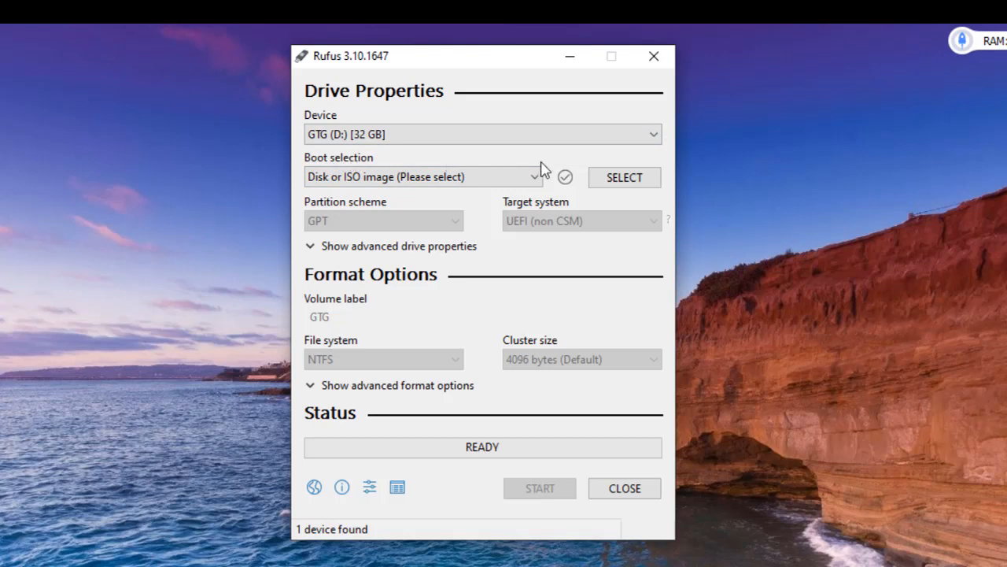
left_click(617, 178)
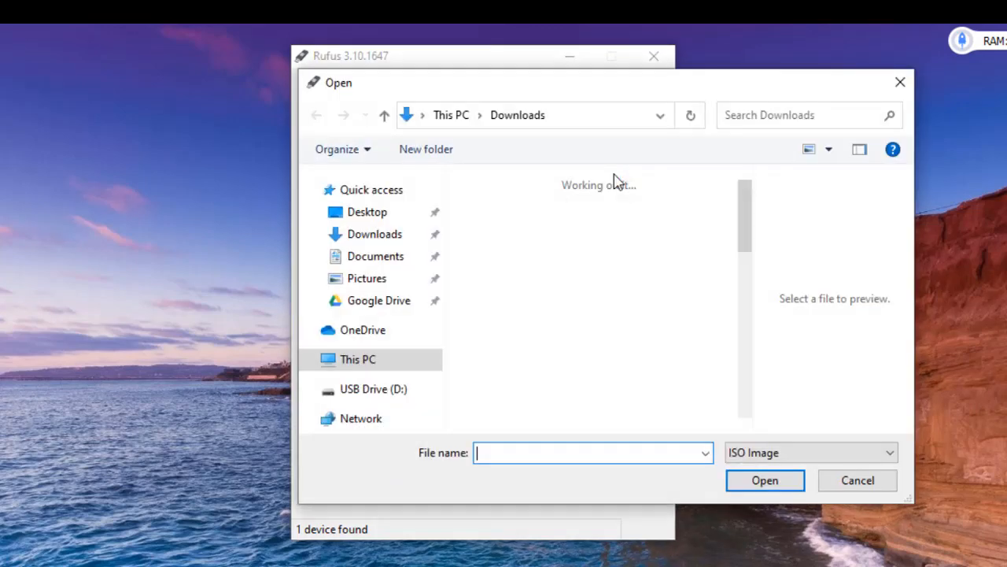
left_click(557, 117)
left_click(580, 118)
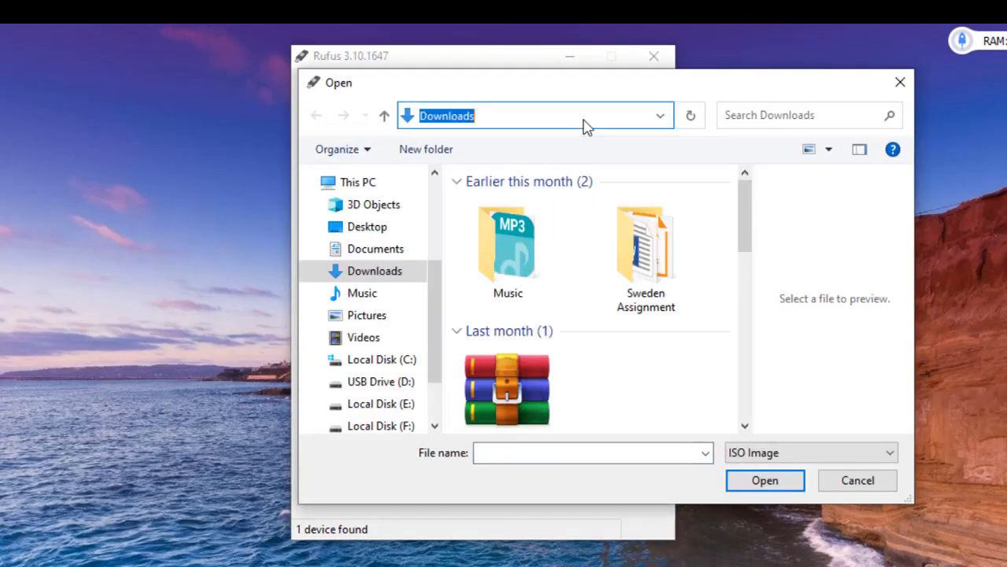
right_click(584, 120)
left_click(629, 198)
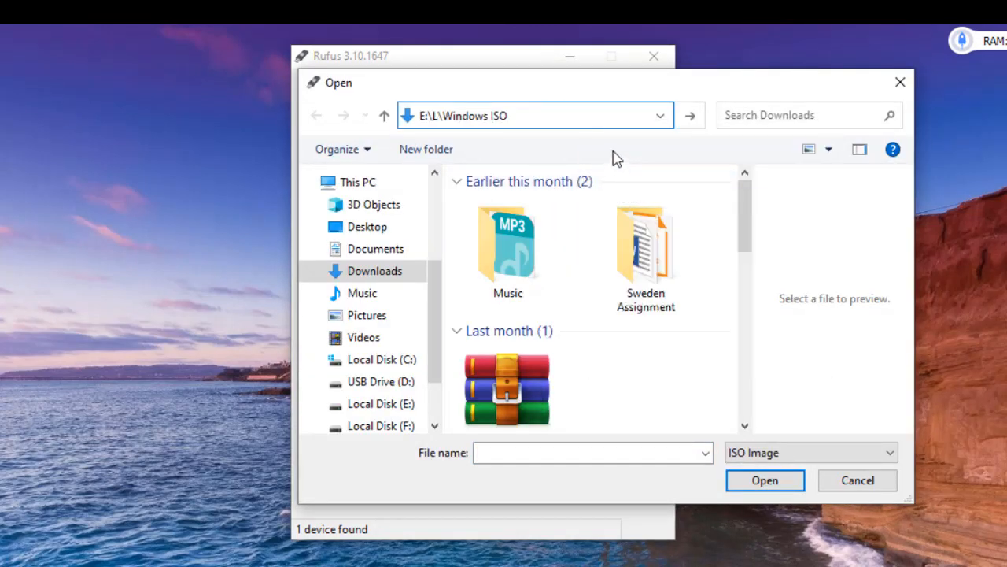
key("Return")
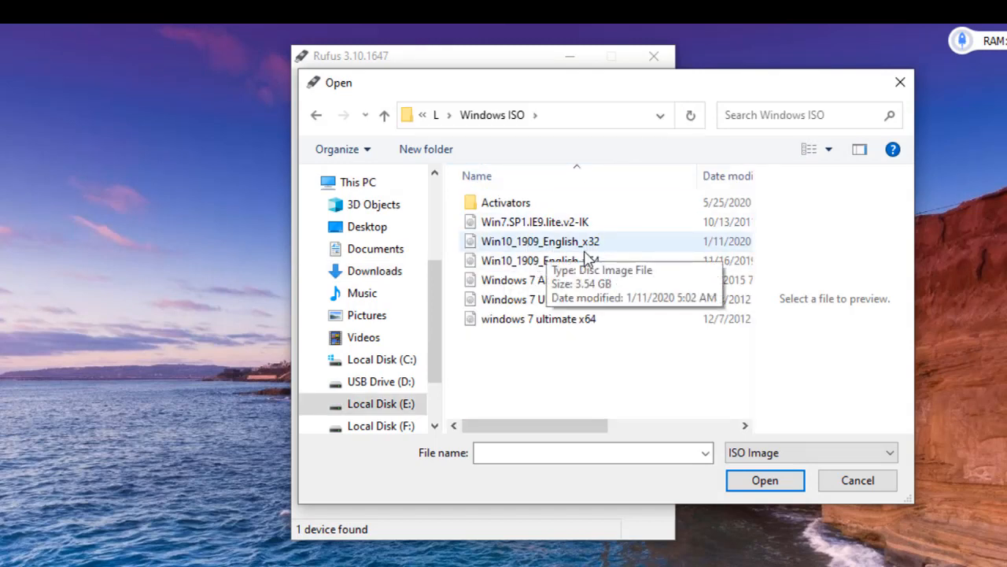
left_click(593, 266)
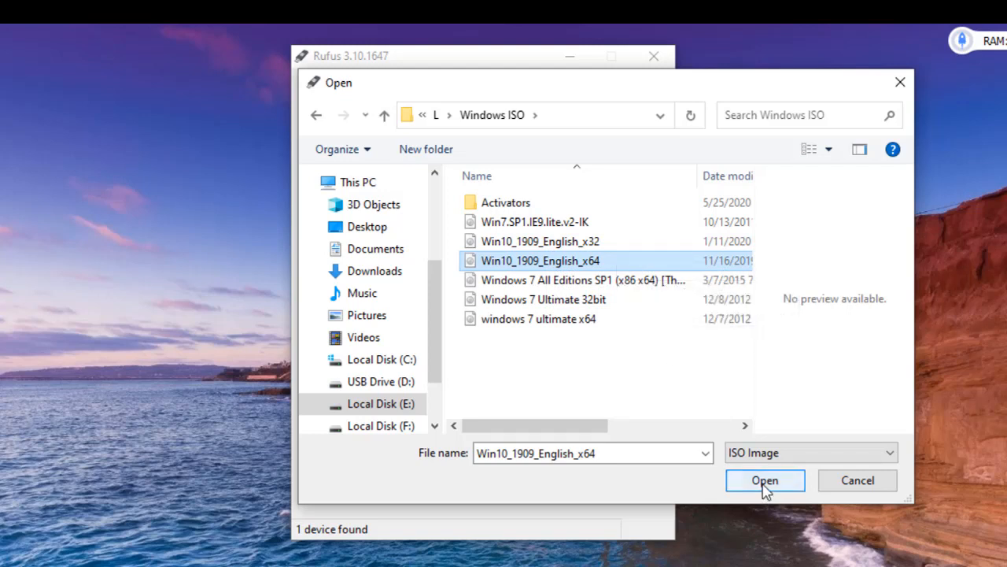
left_click(765, 481)
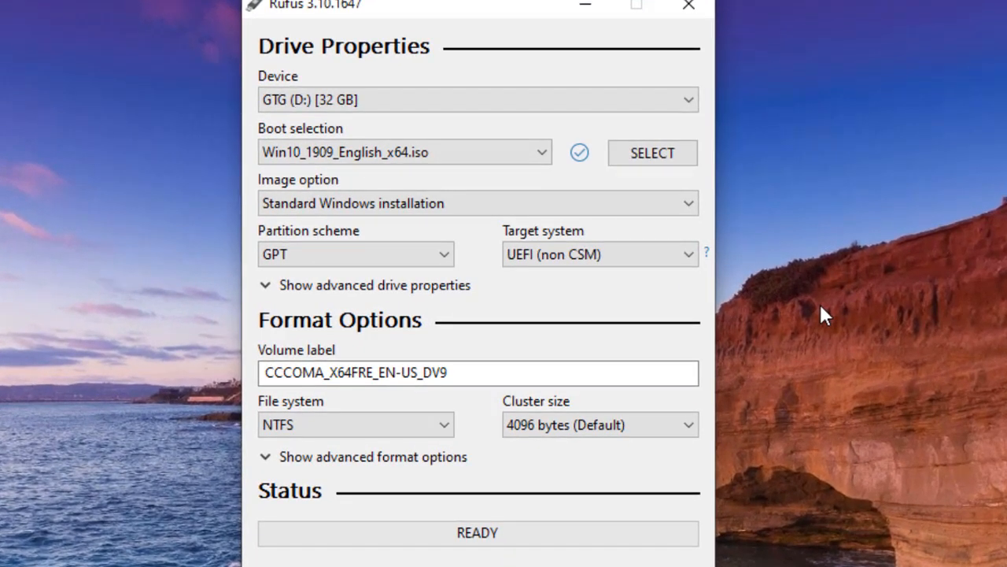
Review the available image options for the Windows ISO, keeping Standard Windows installation selected.
left_click(318, 209)
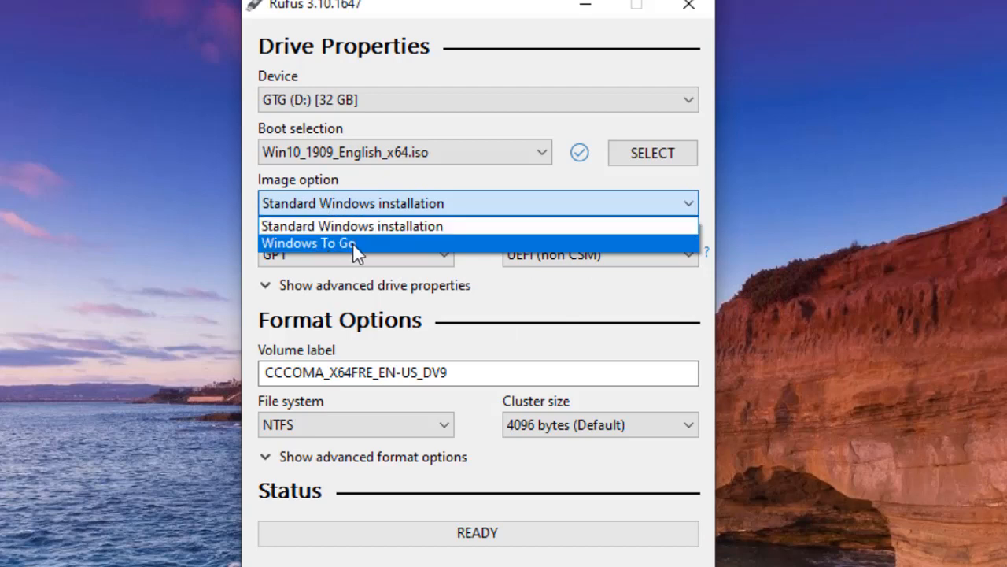
left_click(358, 202)
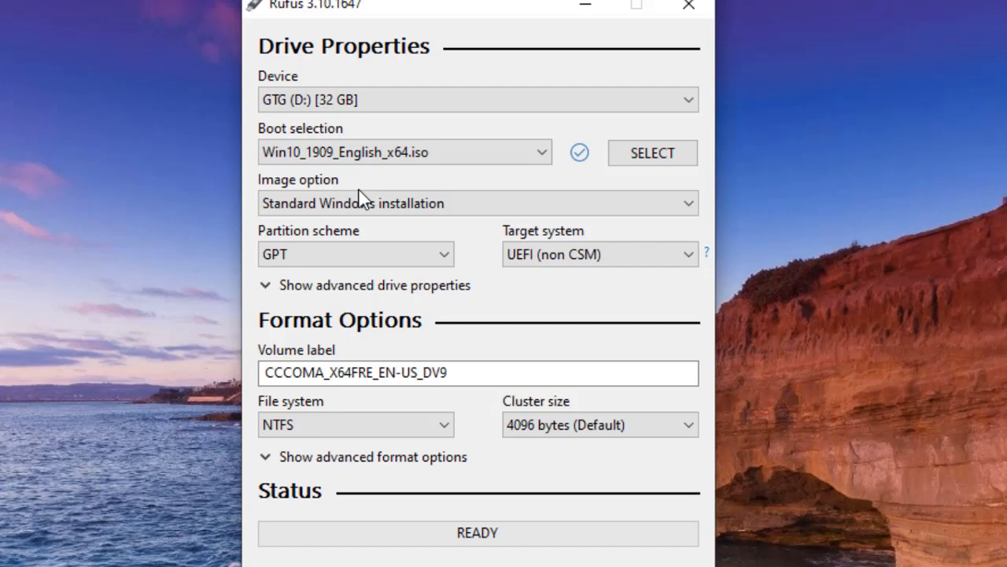
left_click(361, 207)
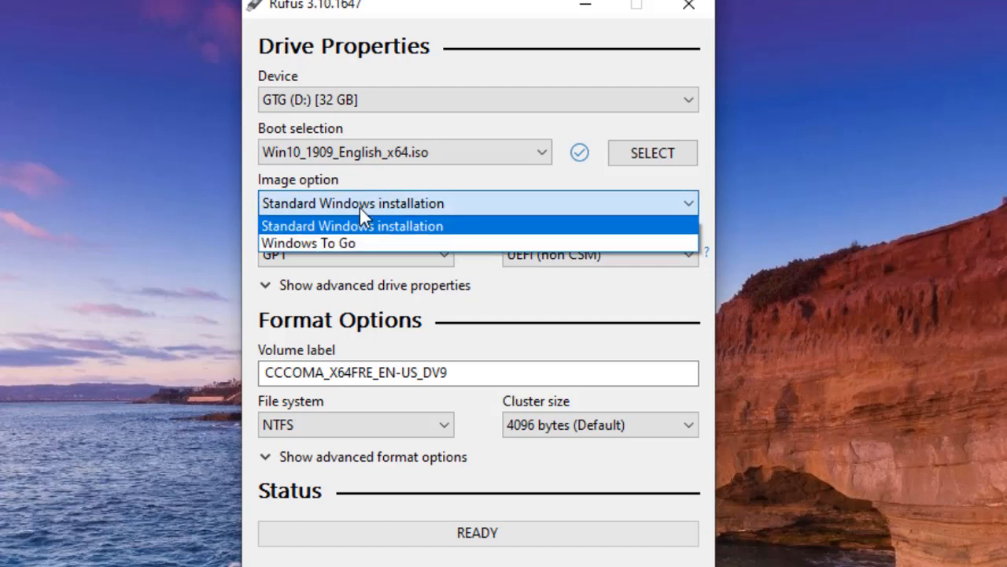
left_click(360, 207)
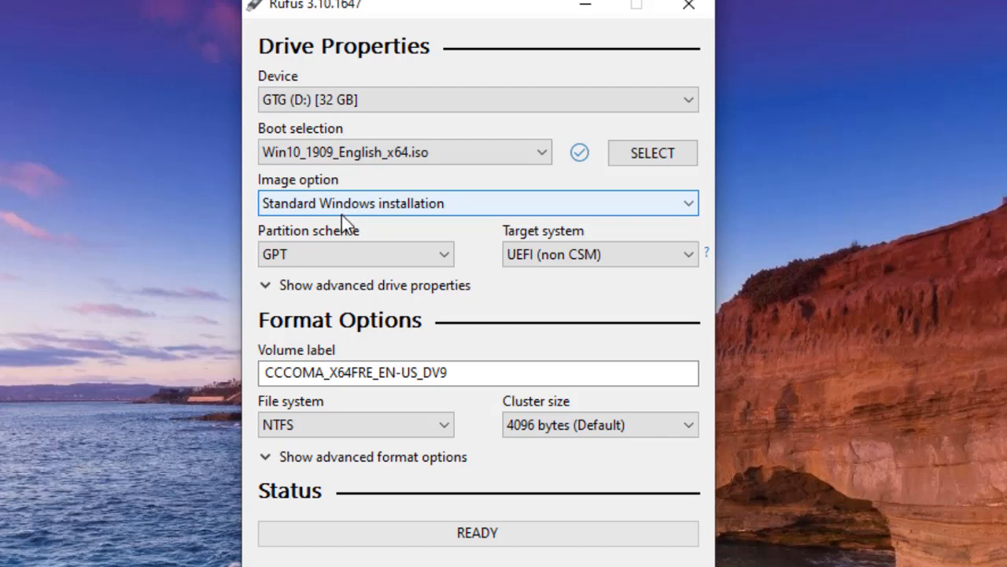
Switch the partition scheme repeatedly between MBR and GPT to compare their target systems, finishing on GPT.
left_click(304, 247)
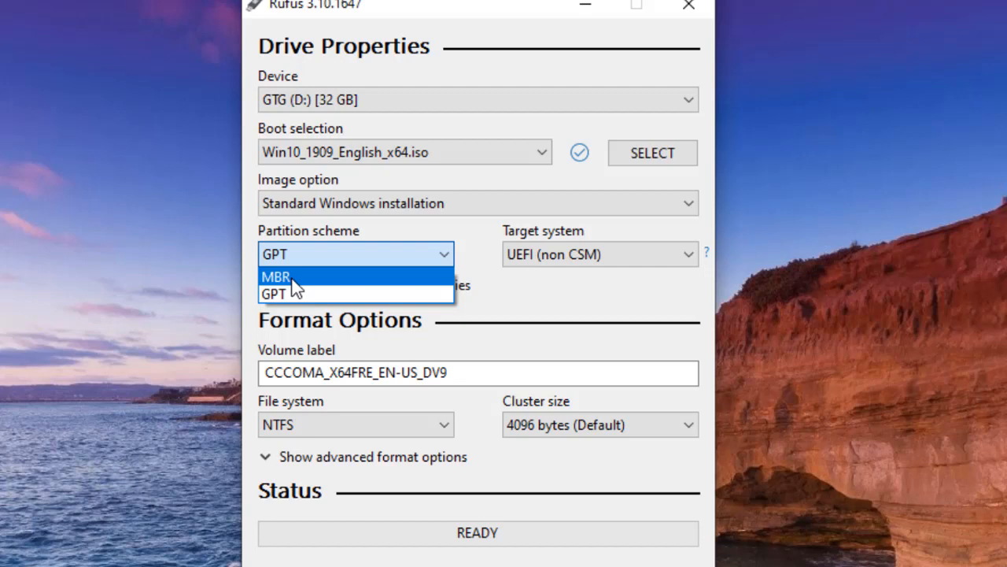
left_click(292, 278)
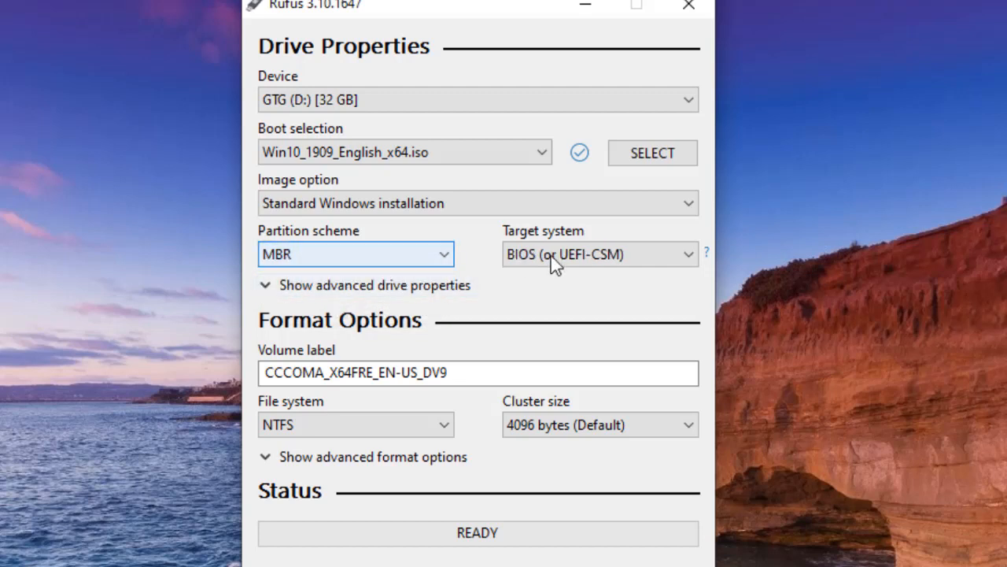
left_click(287, 263)
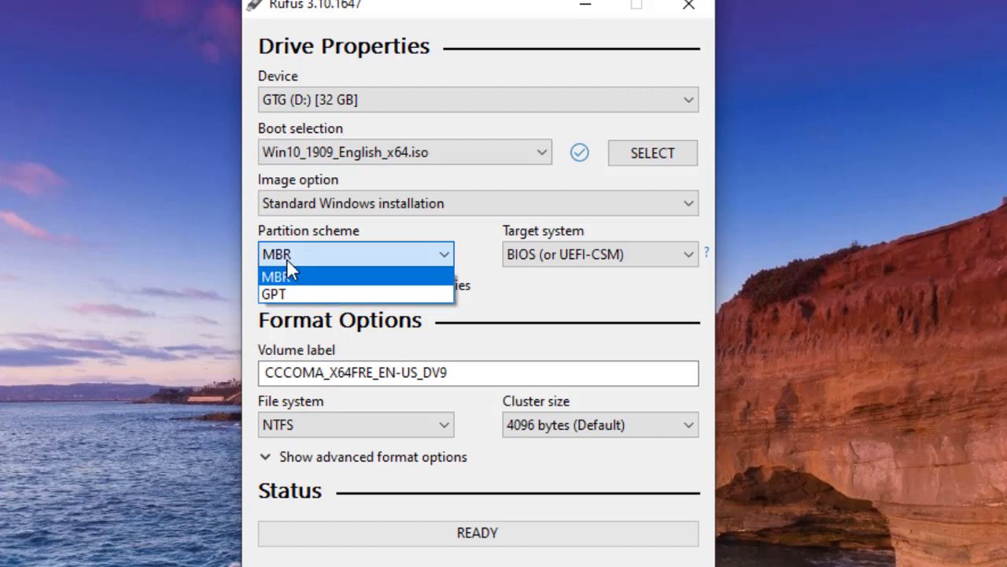
left_click(526, 256)
left_click(395, 258)
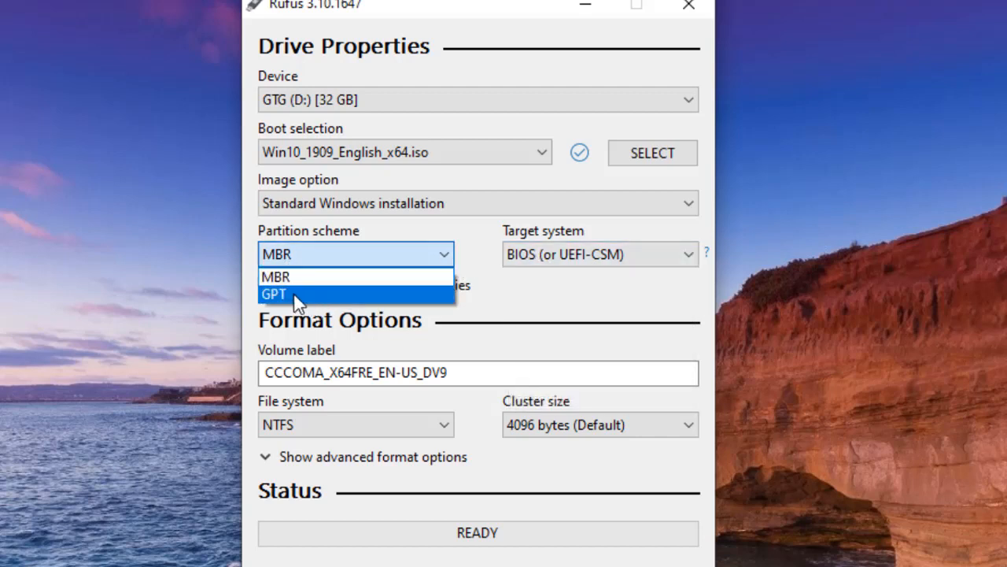
left_click(293, 295)
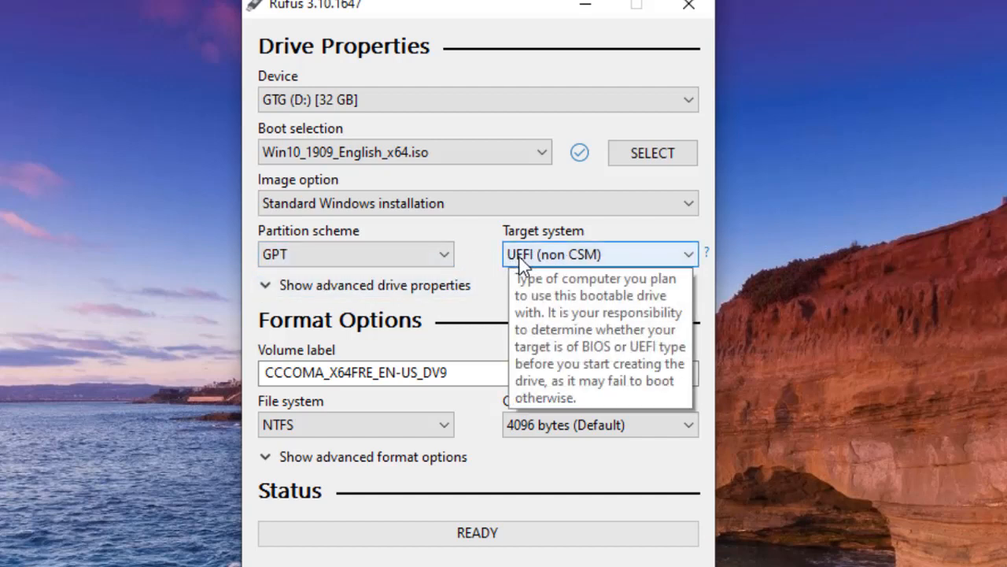
left_click(364, 262)
left_click(334, 277)
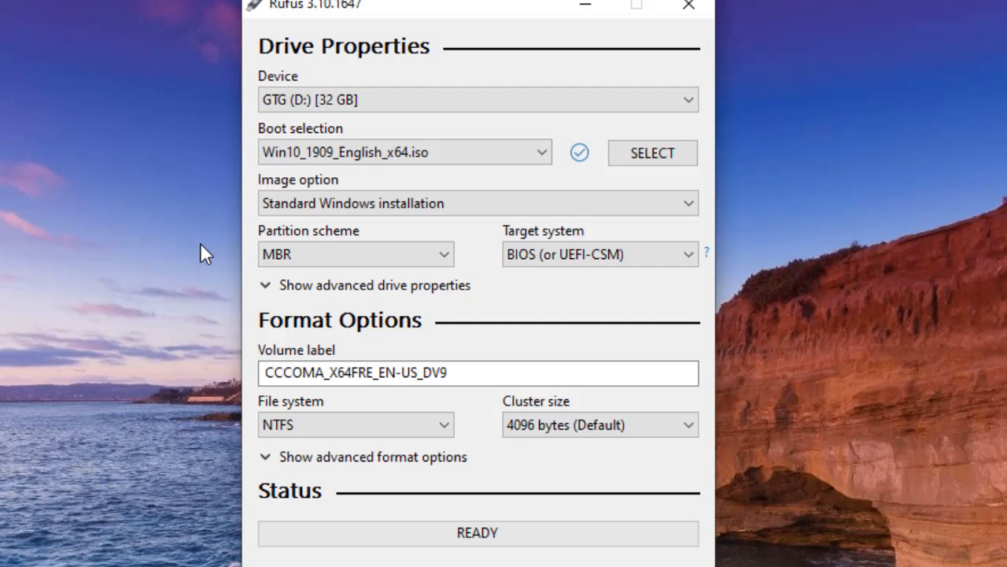
left_click(298, 256)
left_click(286, 294)
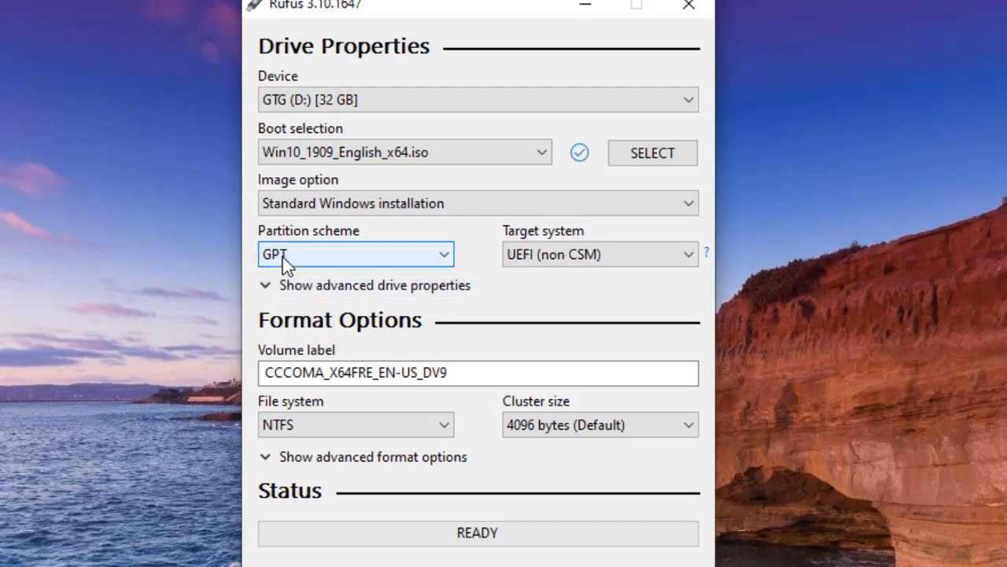
left_click(282, 256)
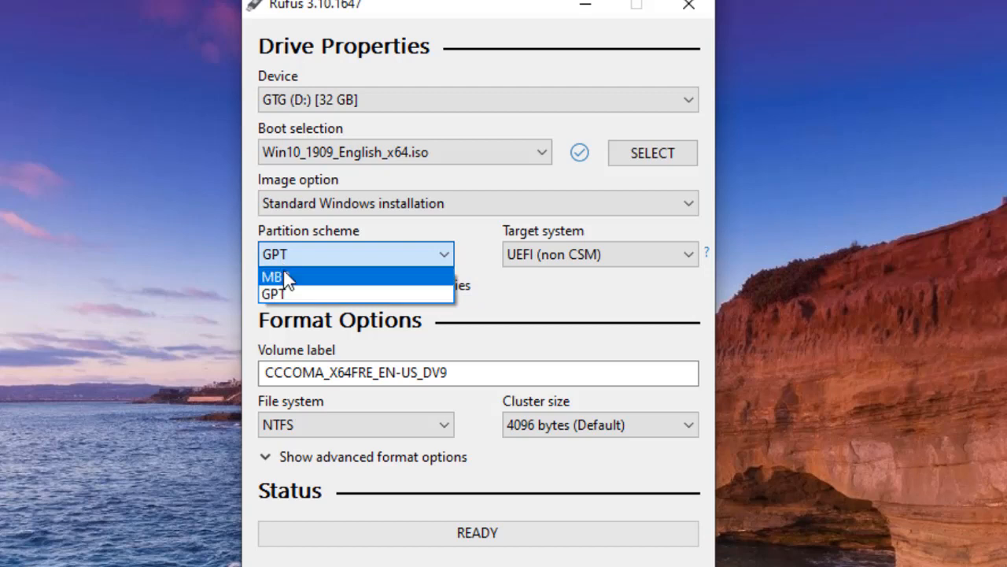
left_click(287, 275)
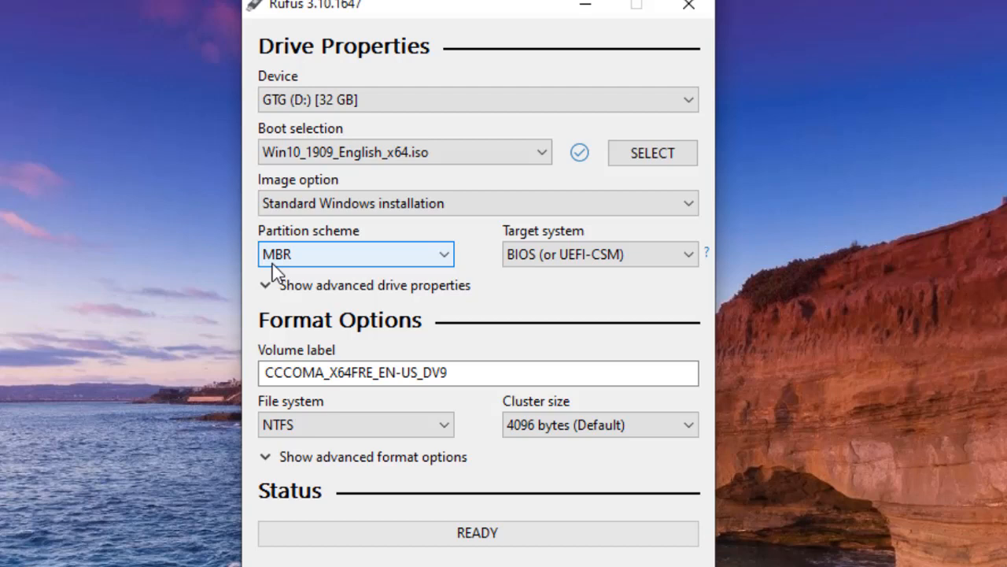
left_click(273, 263)
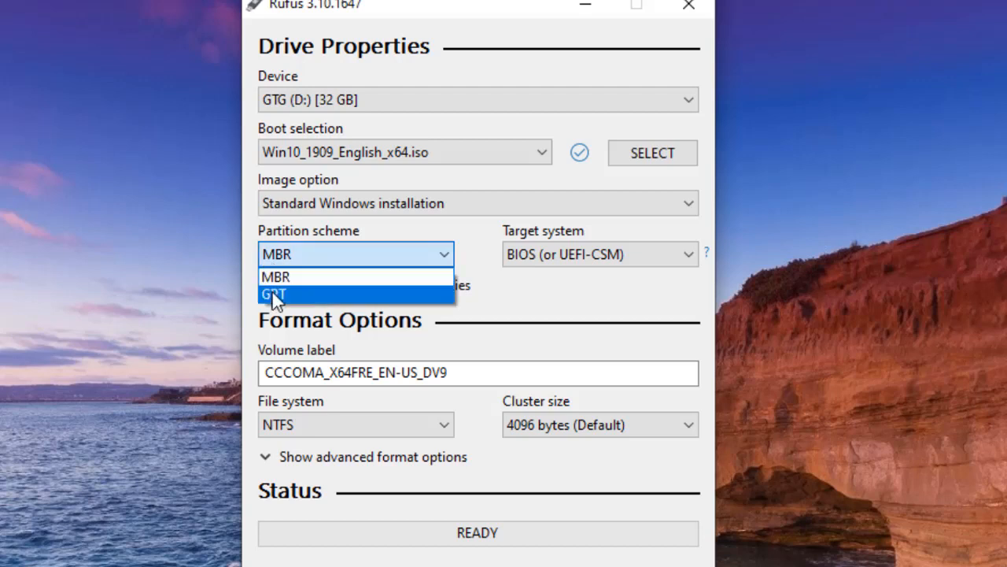
left_click(272, 290)
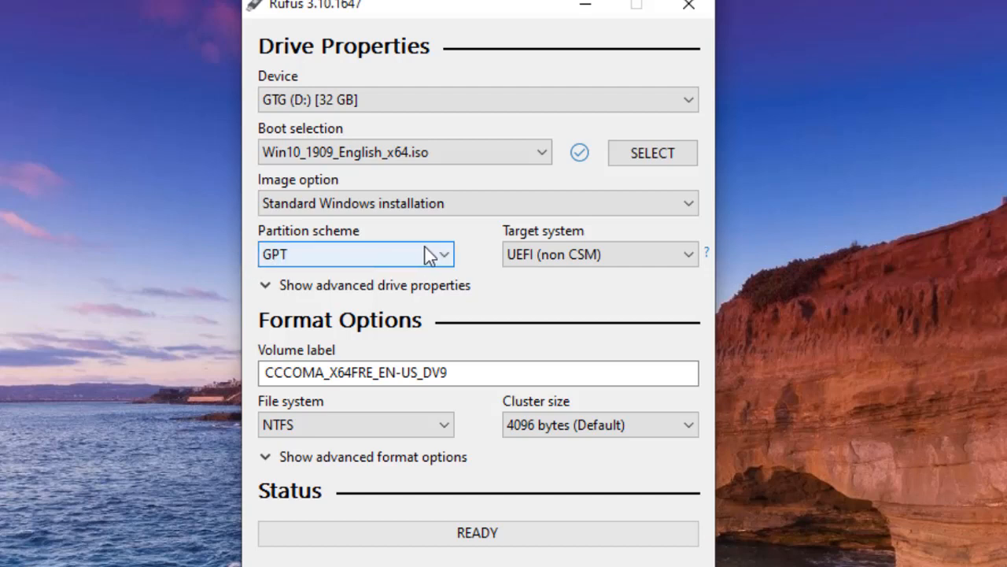
Set the partition scheme to MBR for the BIOS (or UEFI-CSM) target system.
mouse_move(541, 252)
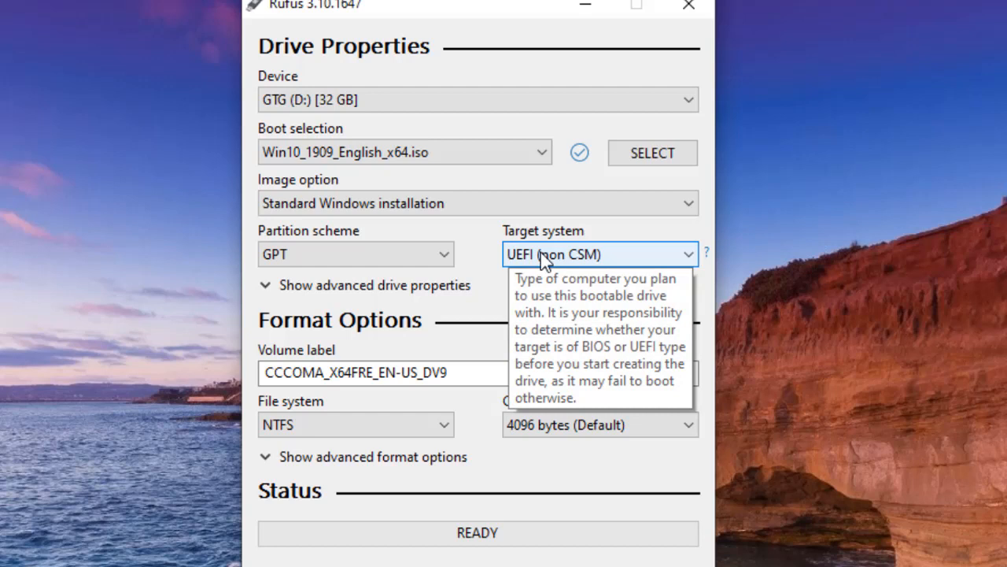
mouse_move(321, 264)
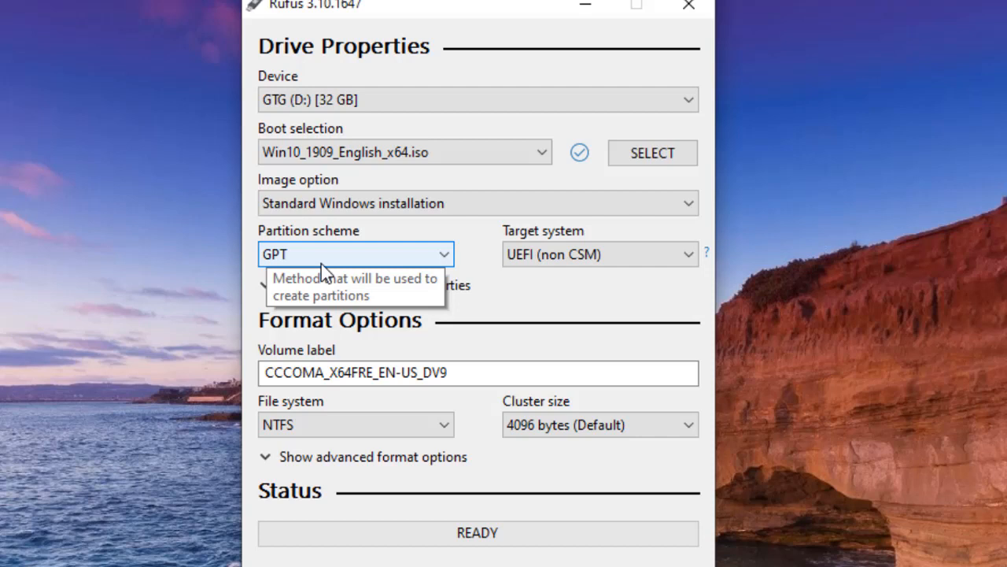
left_click(321, 264)
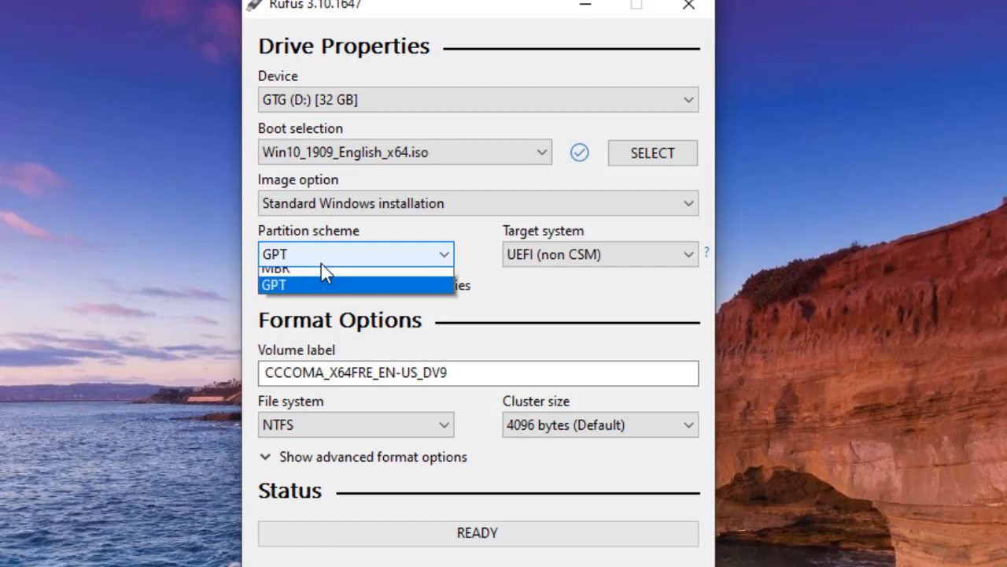
left_click(315, 278)
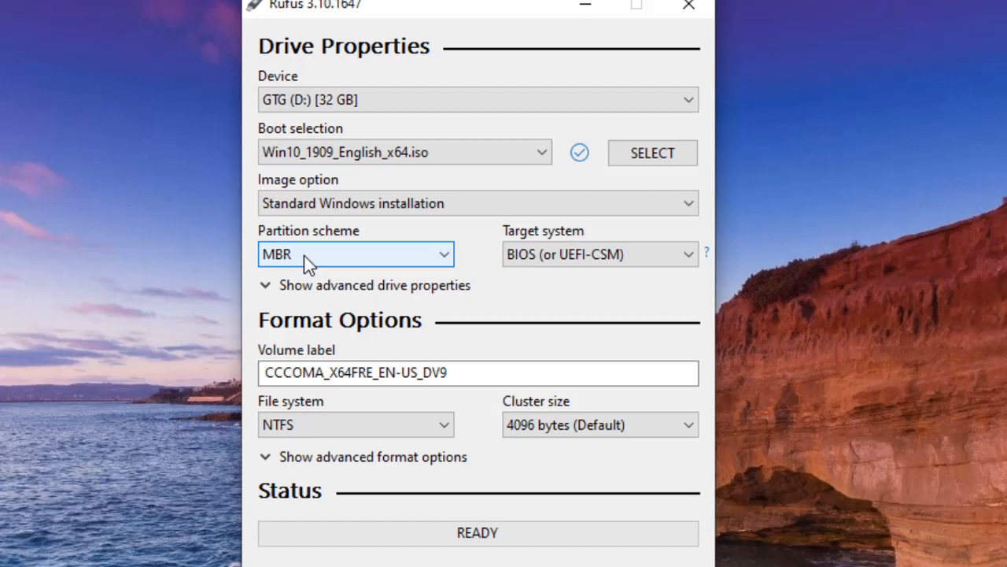
left_click(303, 255)
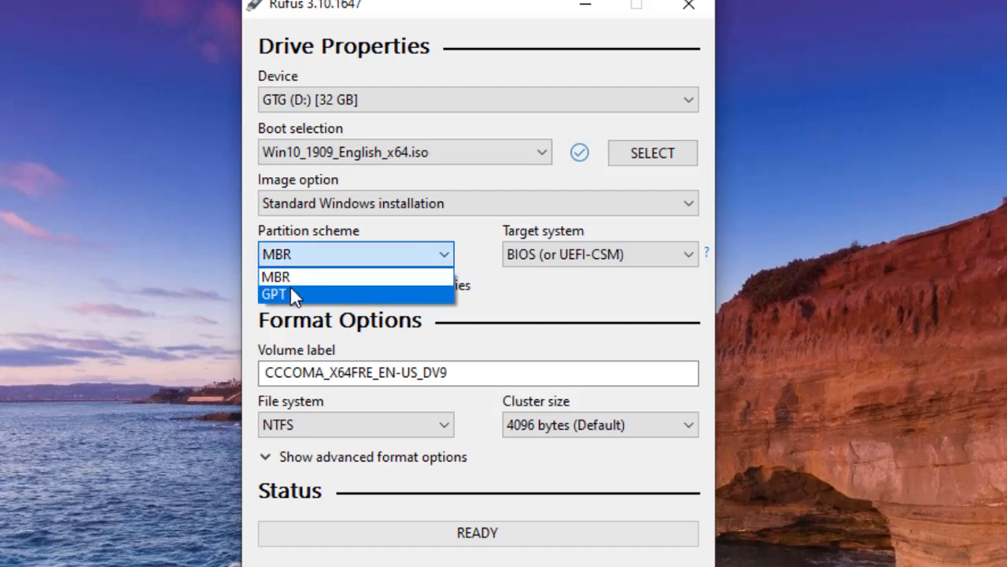
left_click(289, 278)
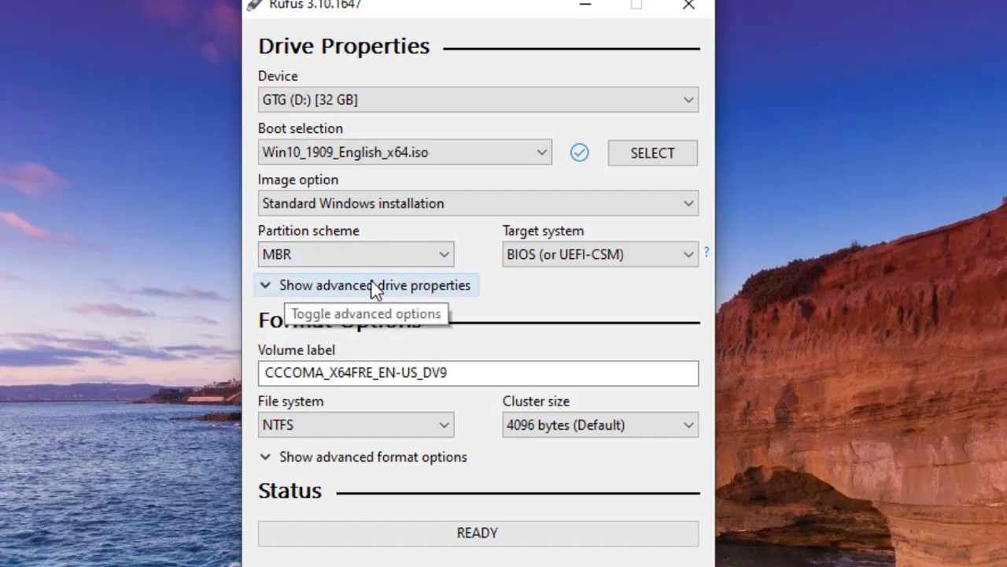
Try enabling the listing of USB hard drives in the advanced drive properties, clear it again and collapse the section.
left_click(392, 286)
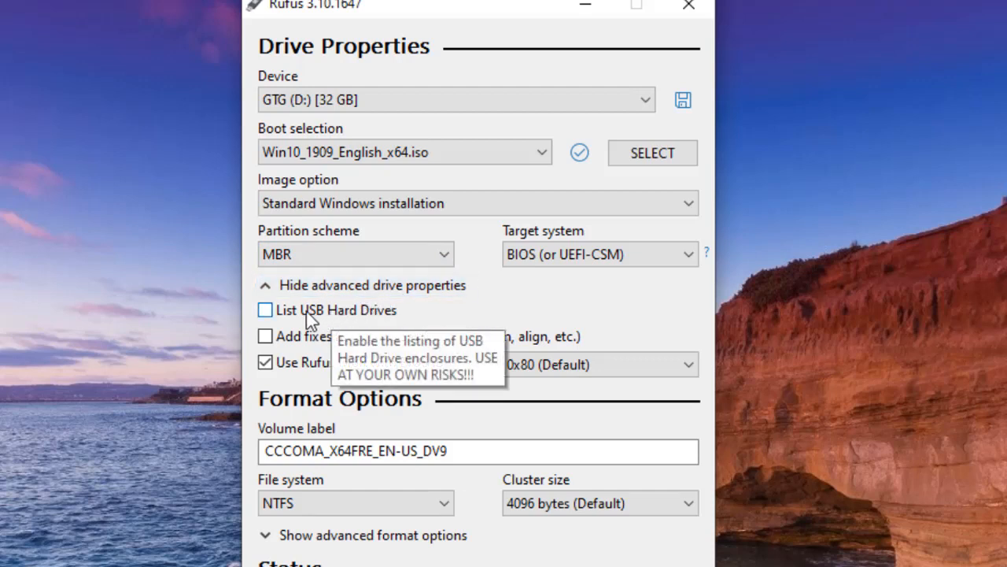
left_click(348, 311)
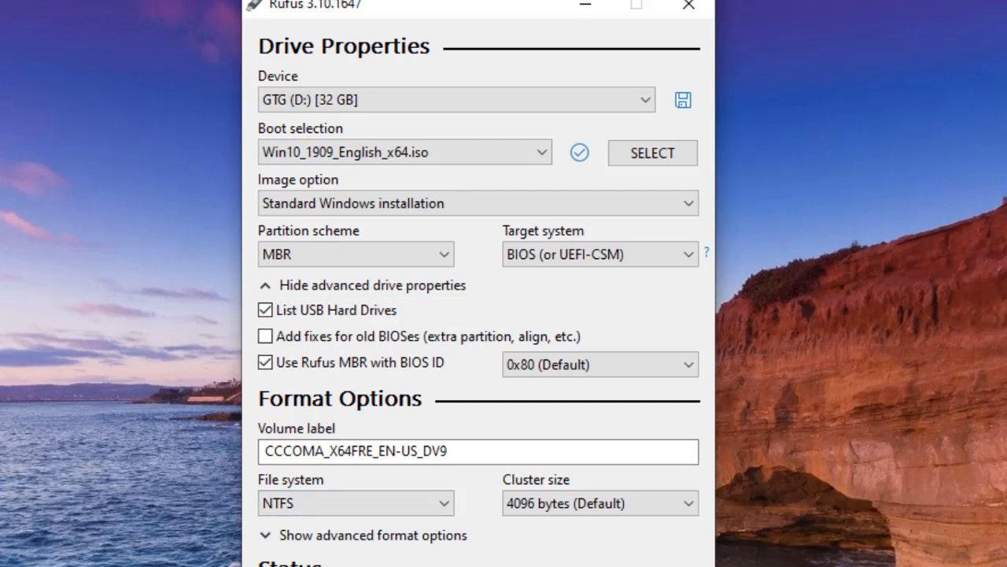
left_click(312, 315)
left_click(408, 286)
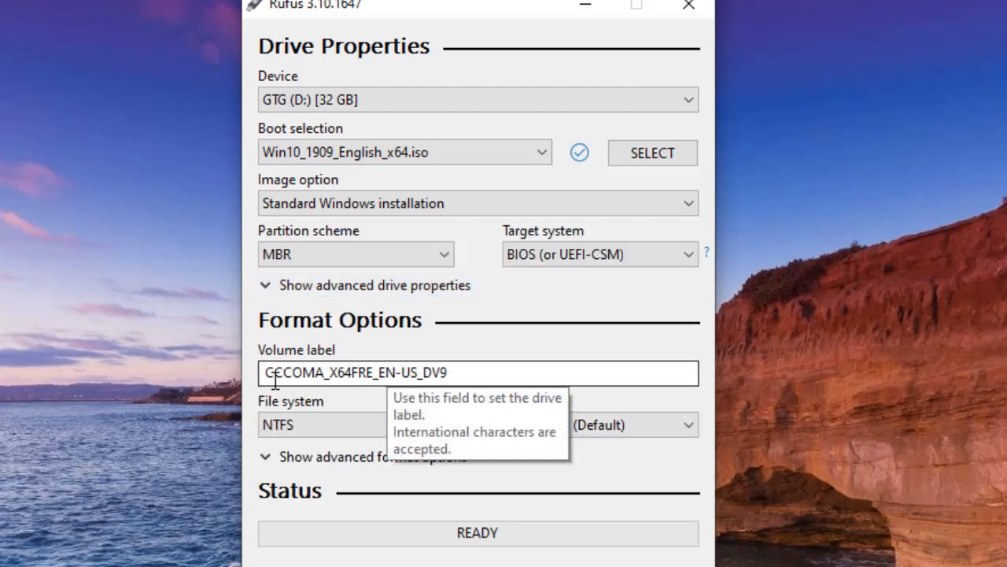
Set the volume label to WINDOWS 10 BOOTABLE, keeping NTFS as the file system.
left_click_drag(261, 372, 466, 358)
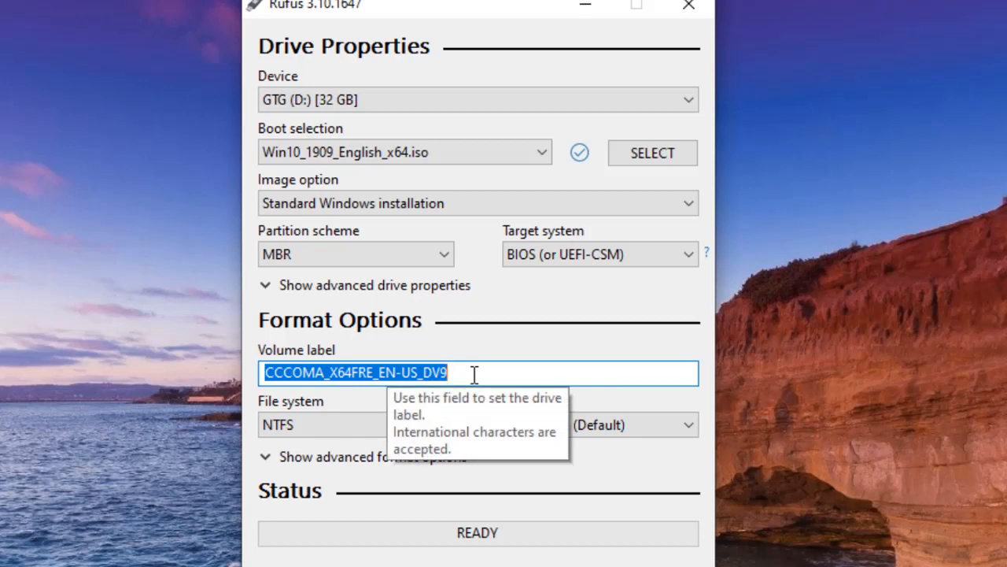
type("WINDOWS 1")
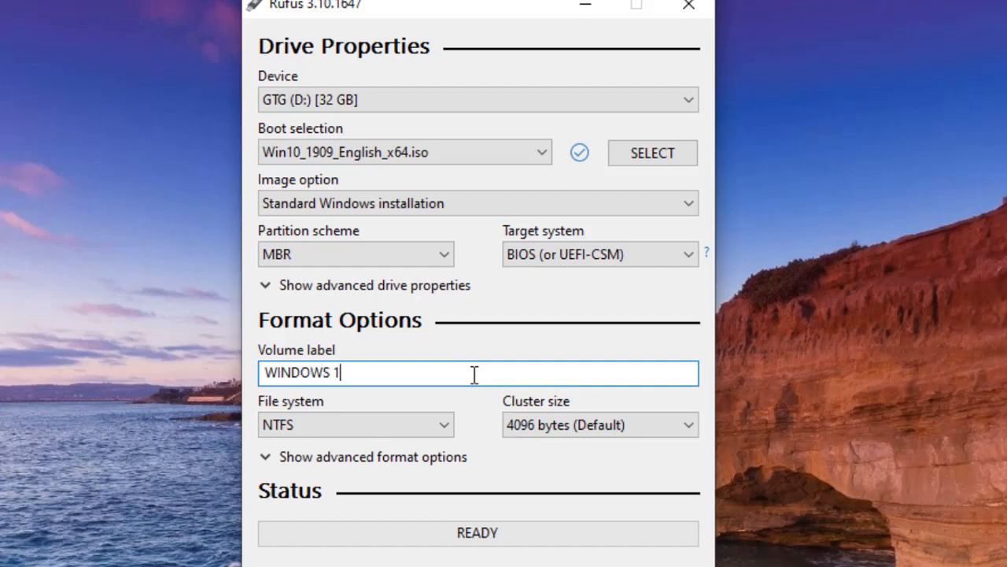
type("0 BOOTABLE")
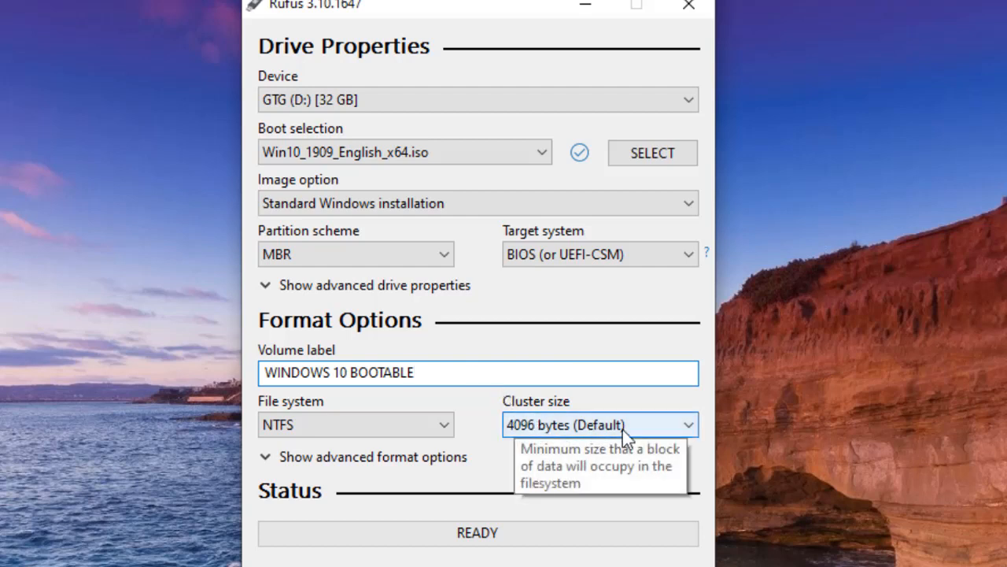
left_click(273, 428)
left_click(273, 428)
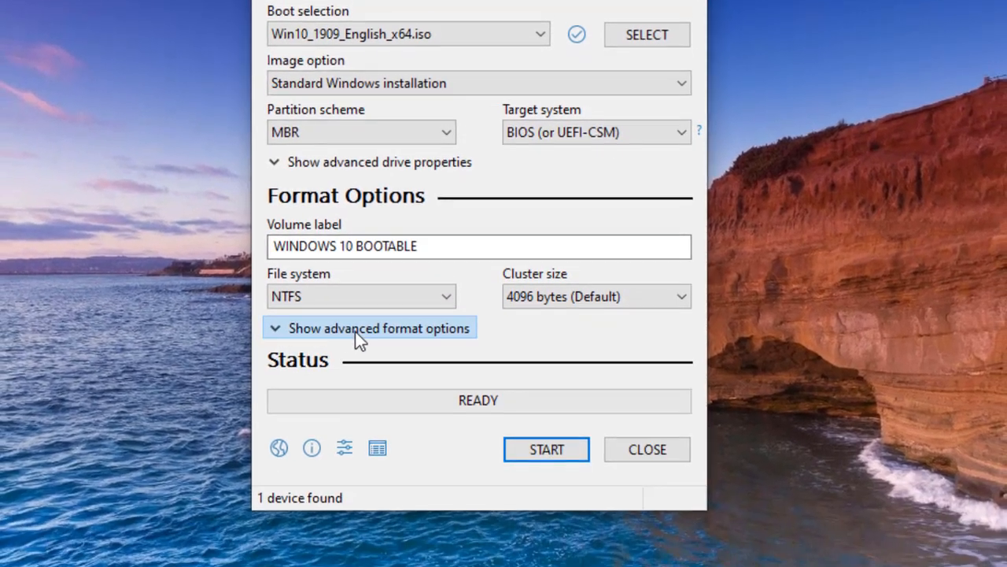
Review the advanced format options, and start writing the USB drive, accepting that all its data is erased.
left_click(355, 330)
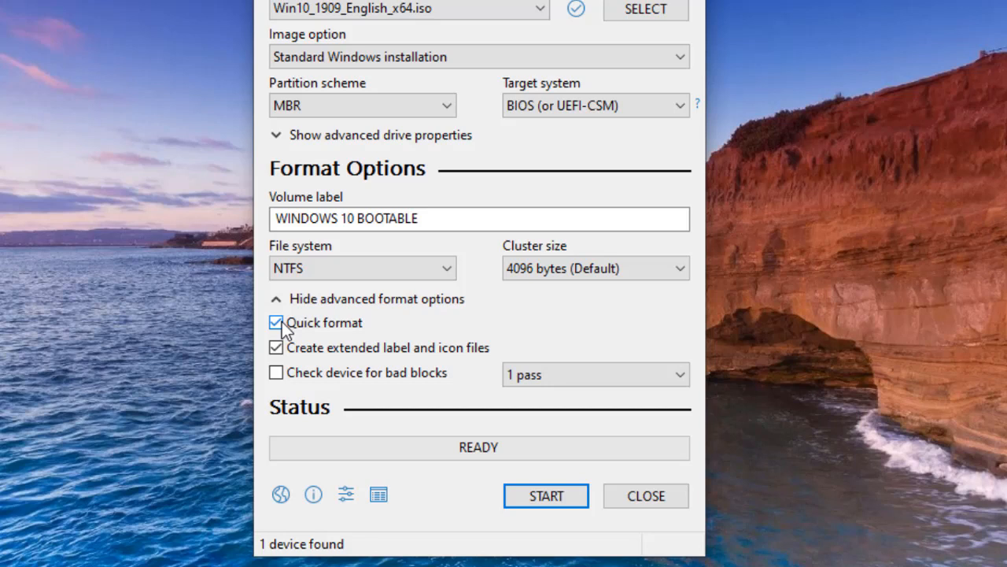
left_click(294, 302)
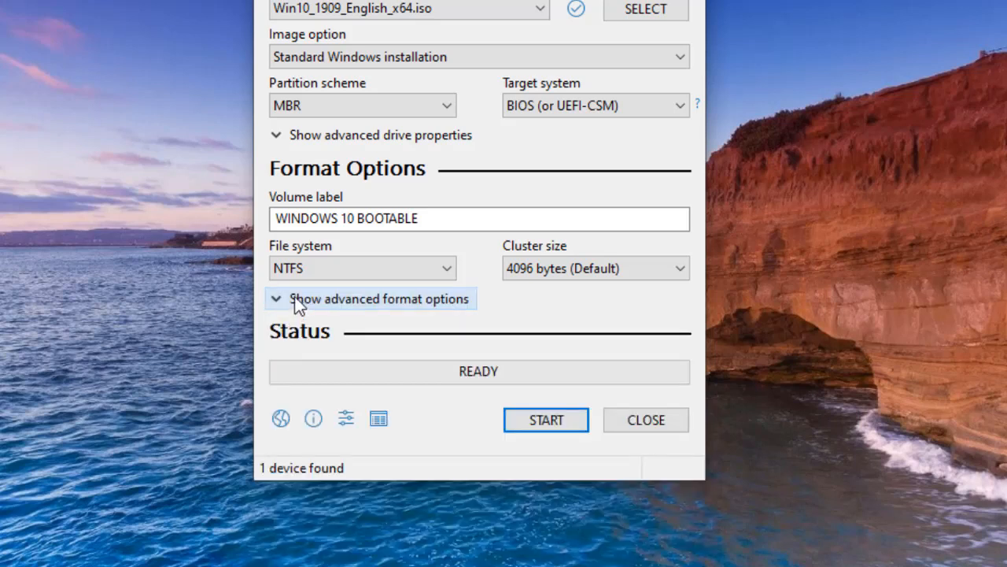
left_click(519, 421)
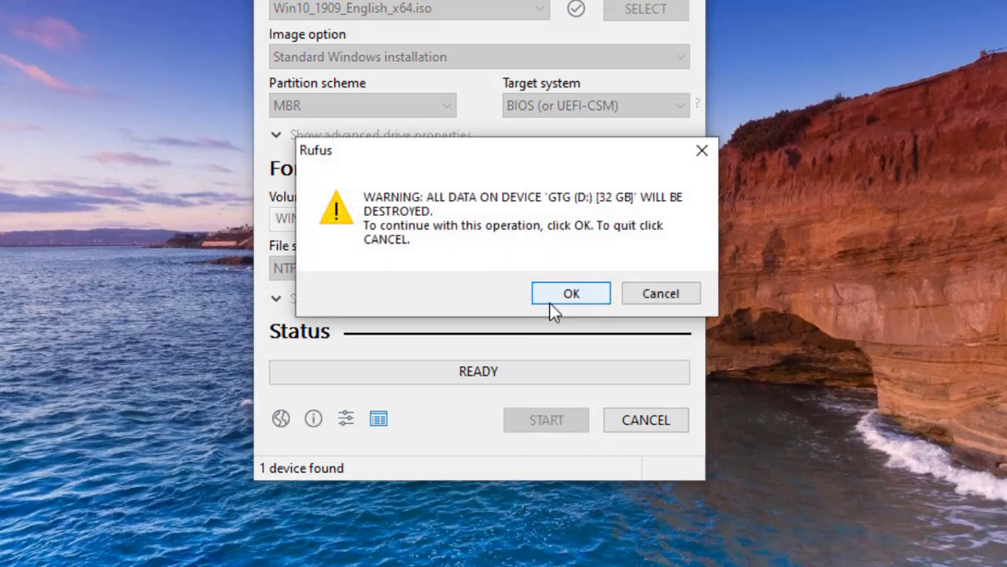
left_click(551, 299)
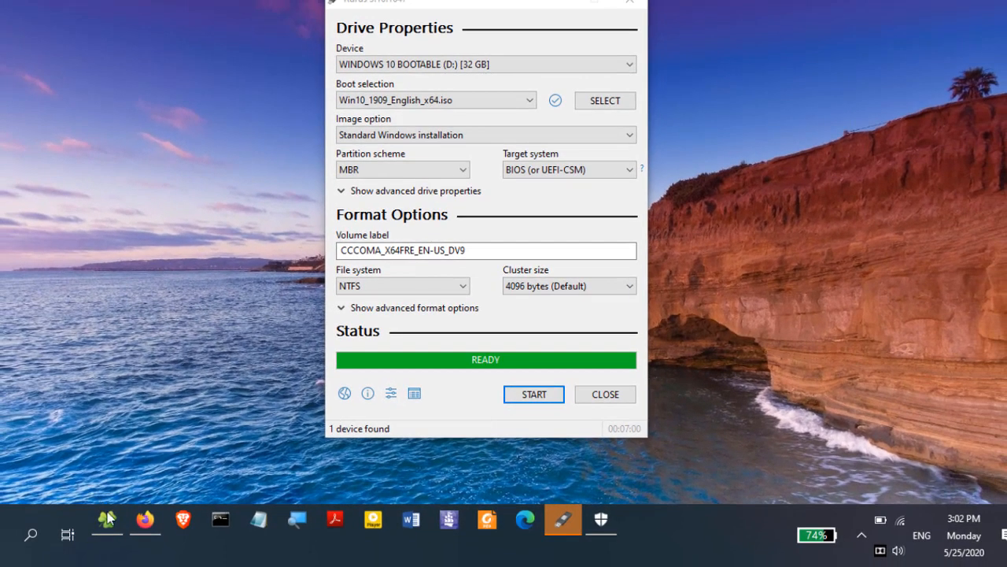
Switch to File Explorer to check the WINDOWS 10 BOOTABLE (D:) drive under This PC, and minimise the window.
left_click(13, 557)
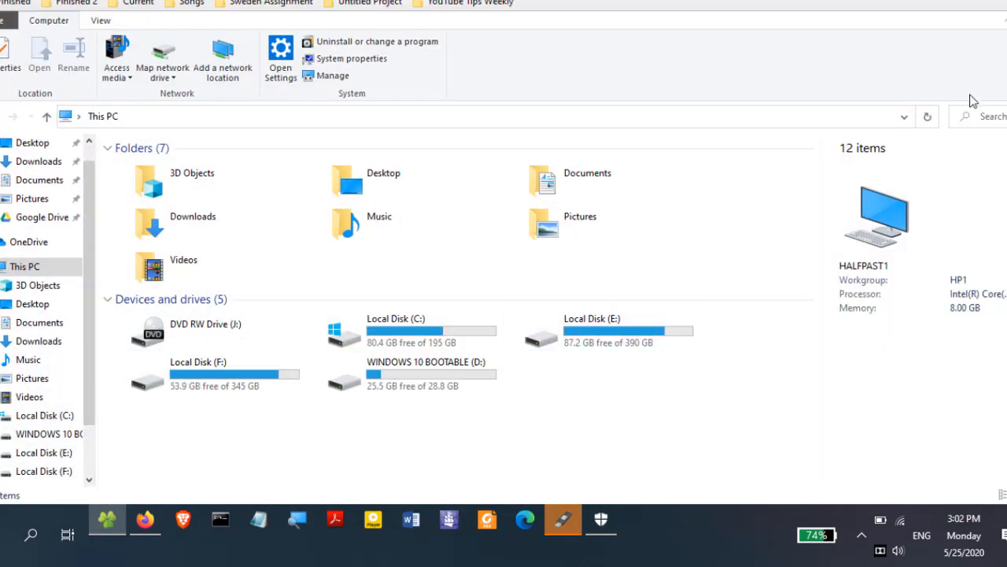
left_click(976, 101)
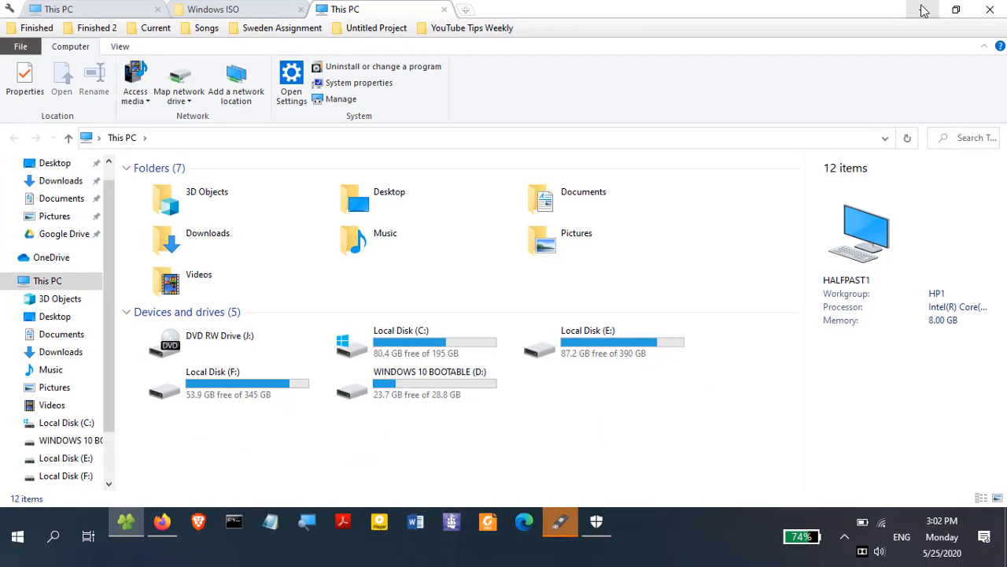
left_click(923, 10)
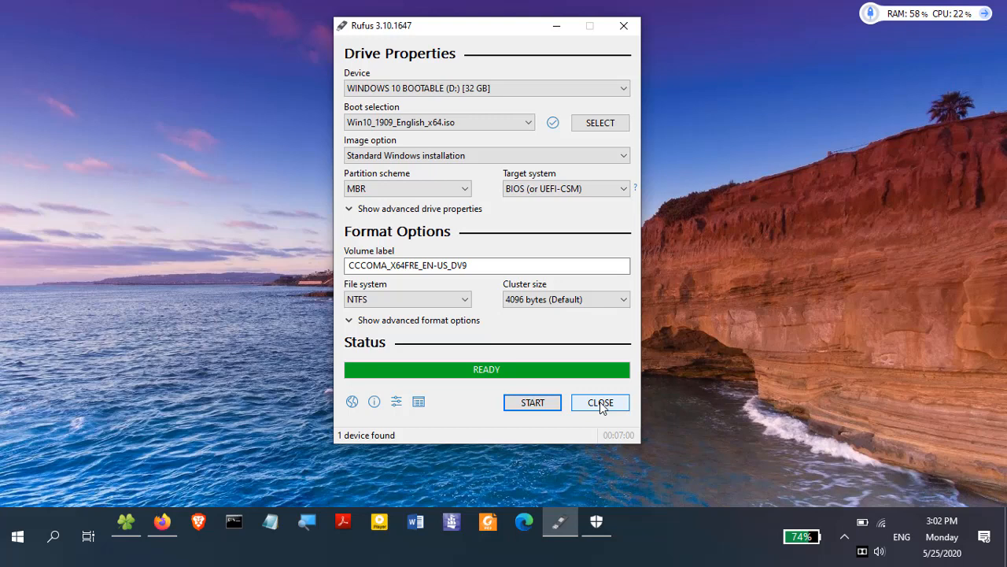
Try the FreeDOS and Non bootable boot selections in Rufus, and return to Win10_1909_English_x64.iso.
left_click(483, 124)
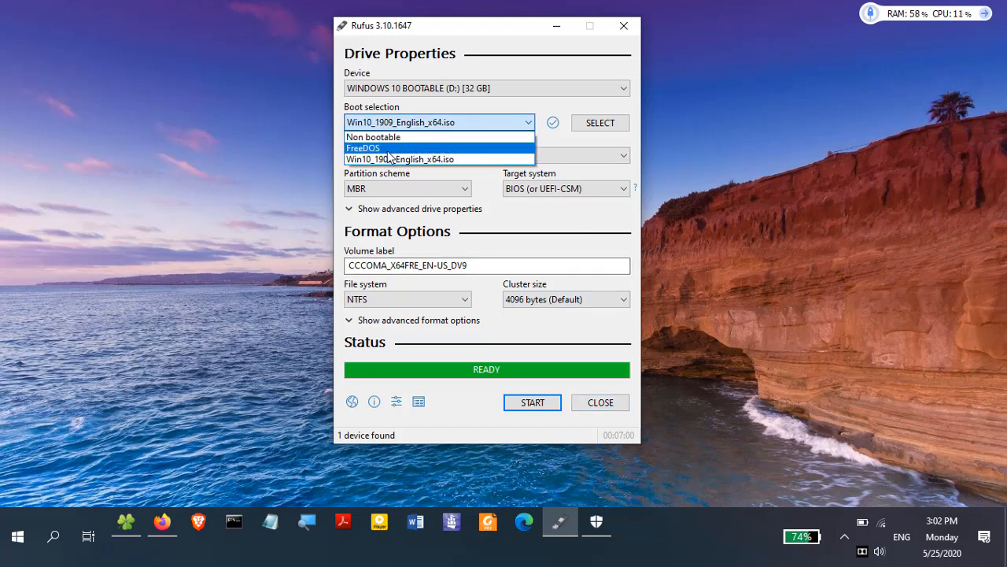
left_click(389, 148)
left_click(387, 125)
left_click(383, 137)
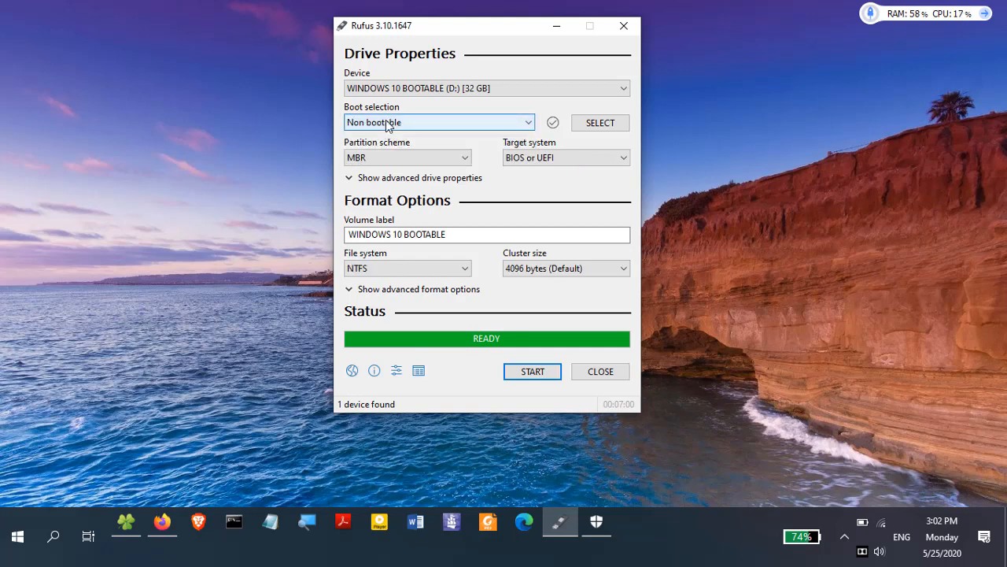
left_click(389, 123)
left_click(401, 159)
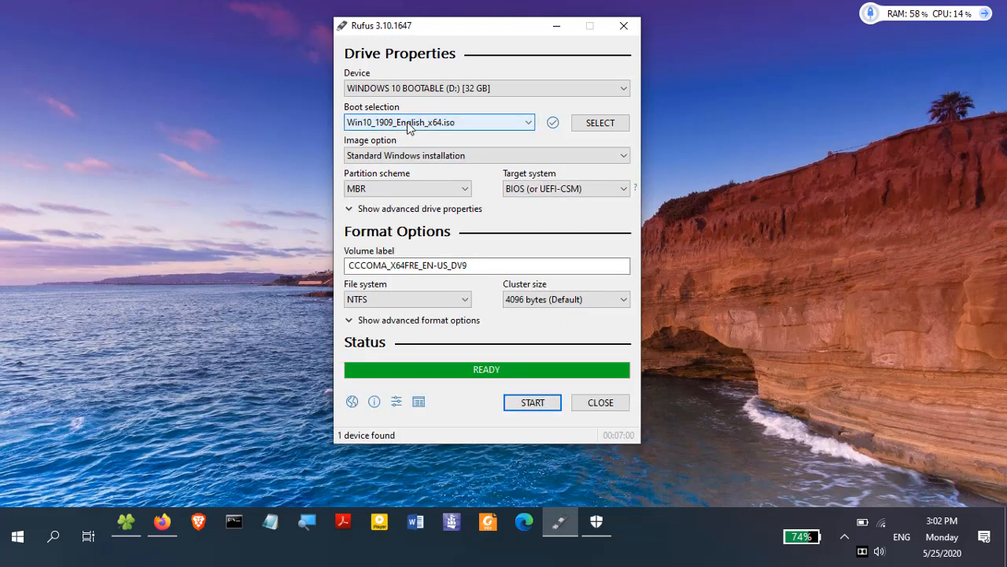